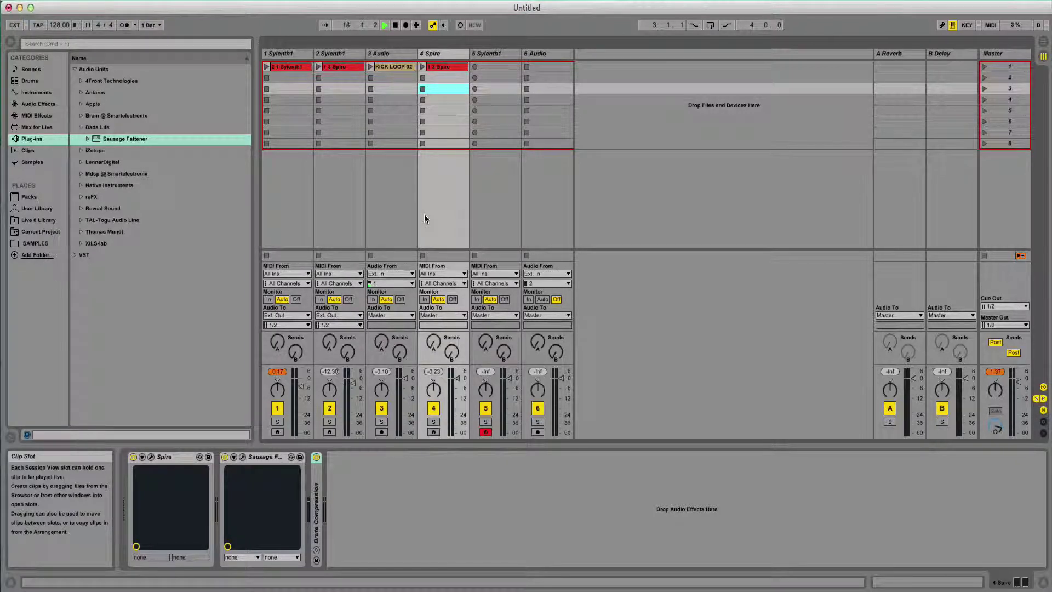
# Toggle the arm buttons on tracks 1 and 5, leave only track 5 armed, and open its Sylenth1 editor
pyautogui.click(277, 432)
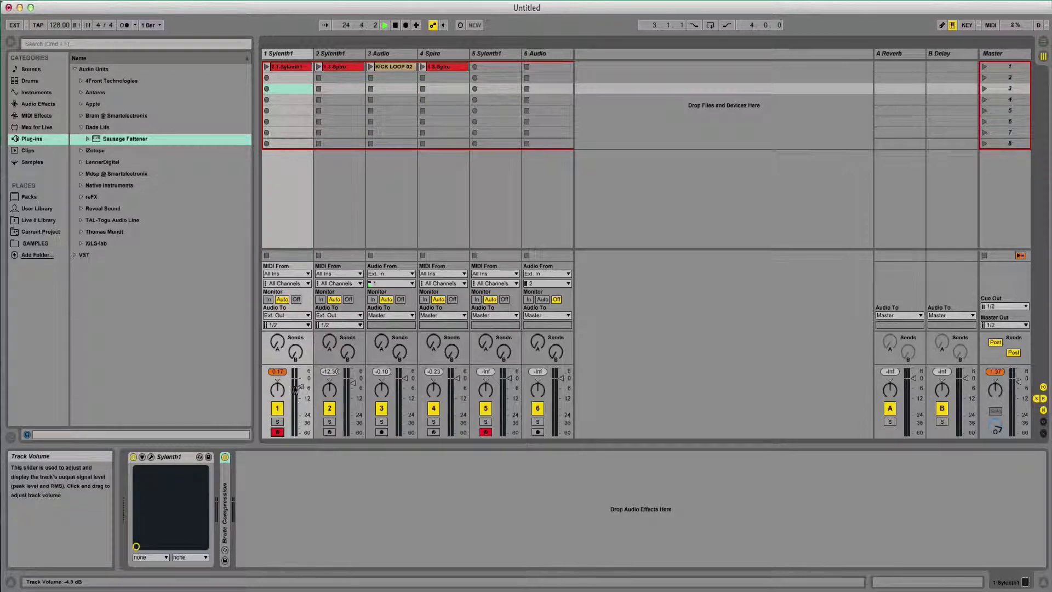
pyautogui.click(486, 432)
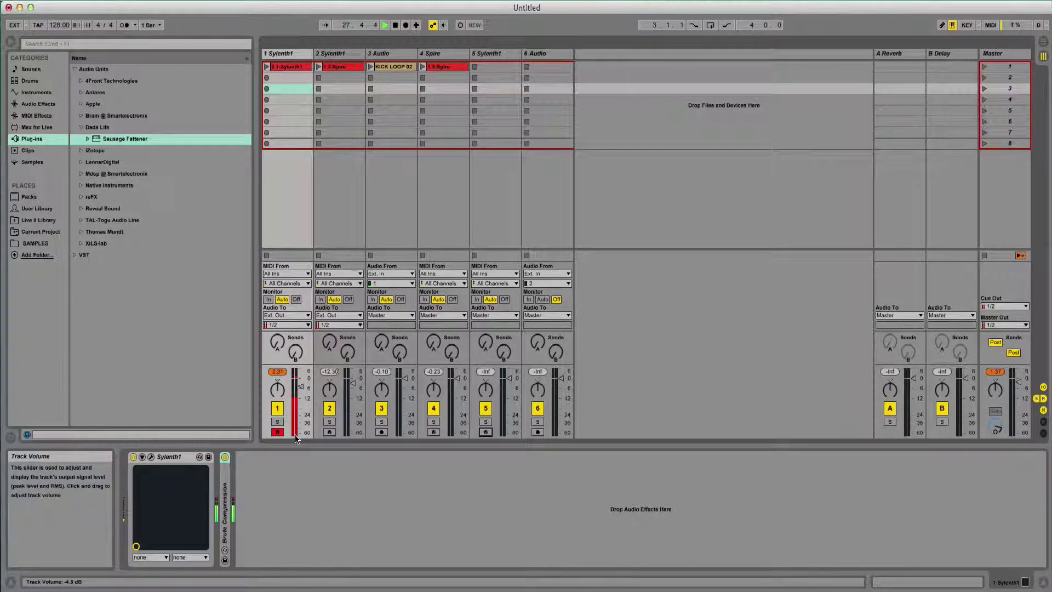
pyautogui.click(278, 433)
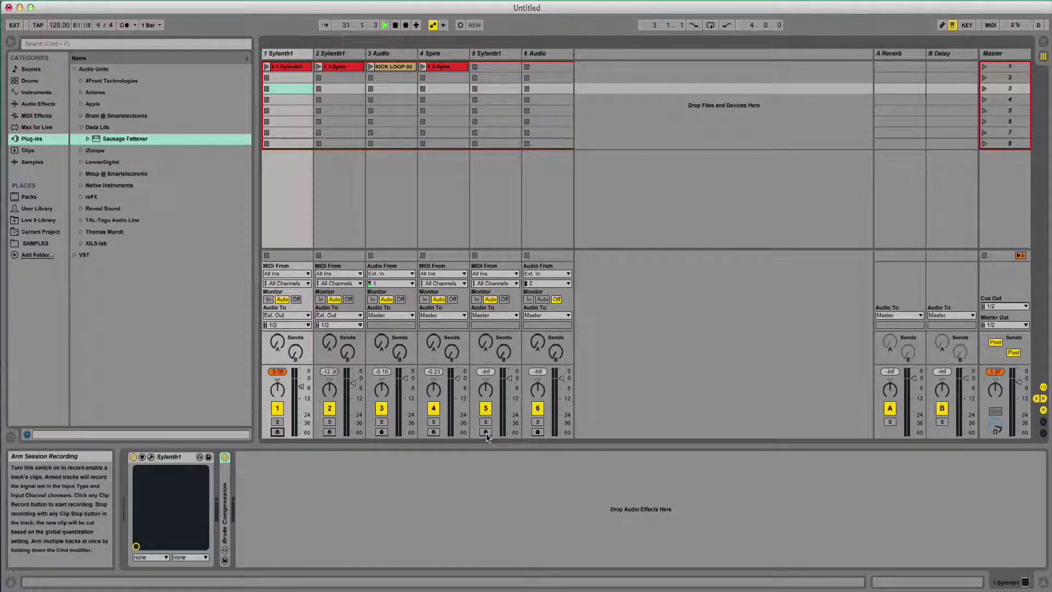
pyautogui.click(485, 432)
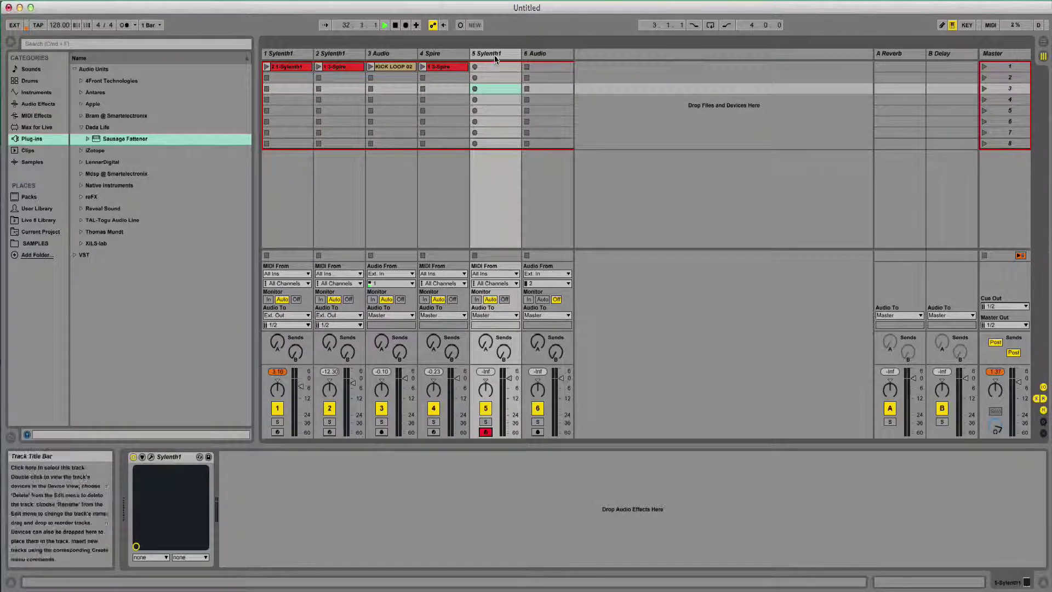
pyautogui.click(150, 456)
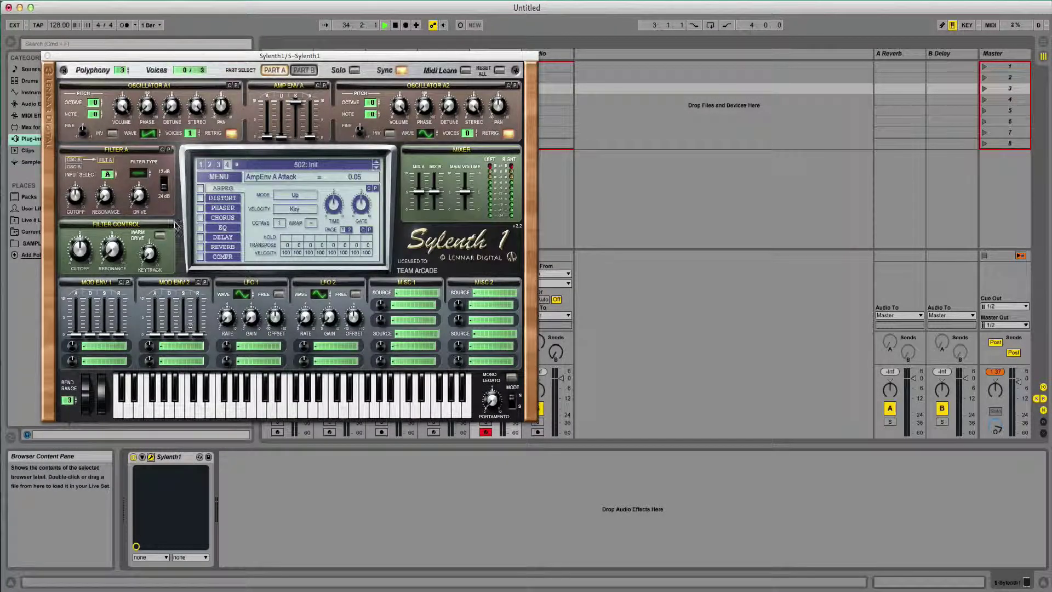
pyautogui.click(202, 166)
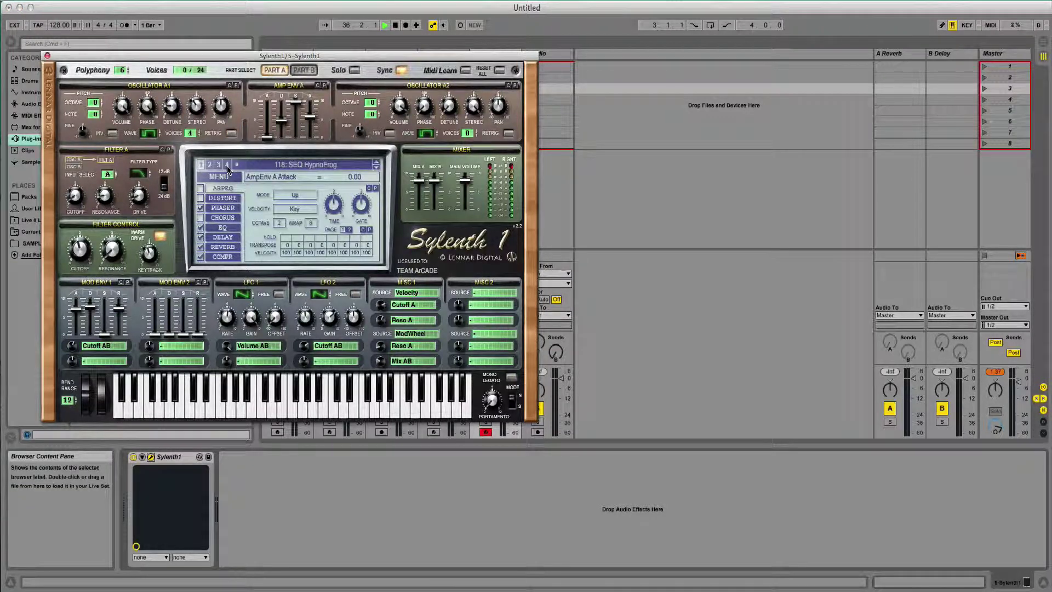
pyautogui.click(227, 165)
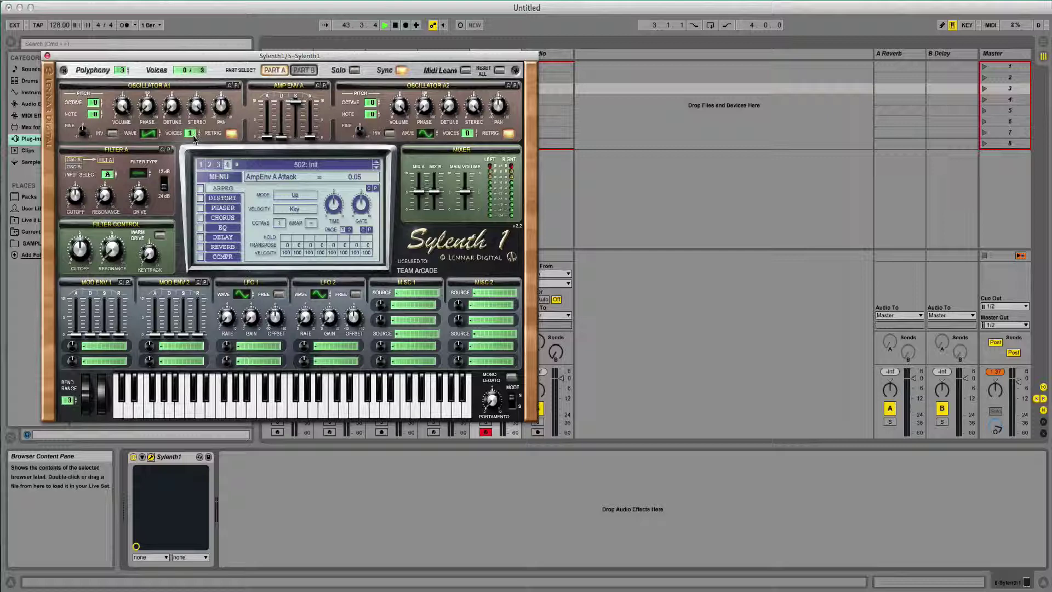
# Raise Osc A1 and Osc A2 to 8 voices and set Osc A2's waveform to Saw
pyautogui.moveTo(193, 137); pyautogui.dragTo(195, 84)
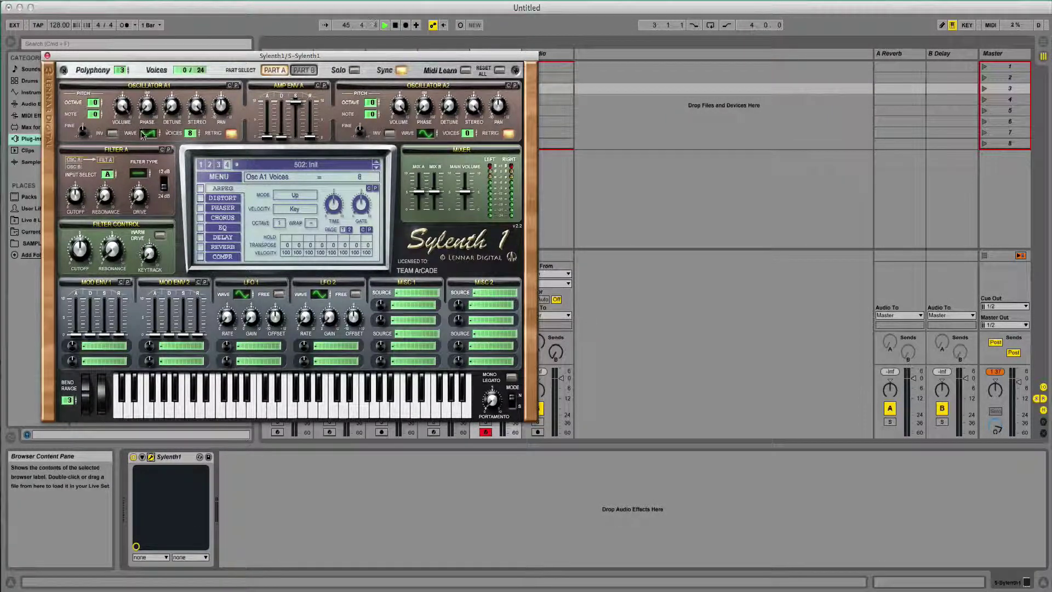
pyautogui.moveTo(468, 137); pyautogui.dragTo(470, 71)
pyautogui.moveTo(429, 136); pyautogui.dragTo(429, 120)
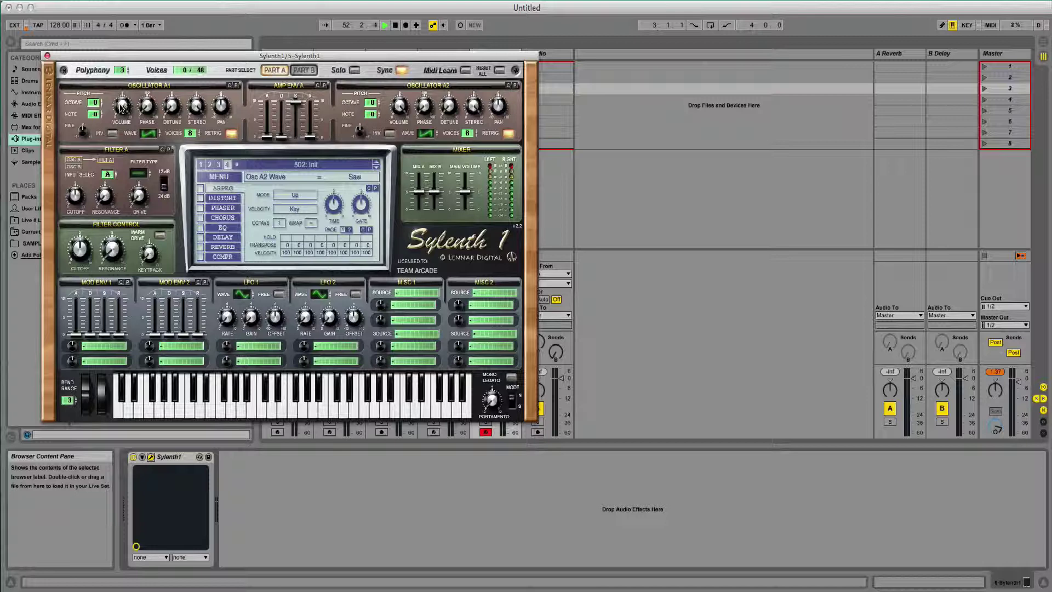
# Set Osc A1 volume to 0.00, detune it, widen stereo to 7.48, and turn retrigger off
pyautogui.moveTo(122, 107); pyautogui.dragTo(124, 172)
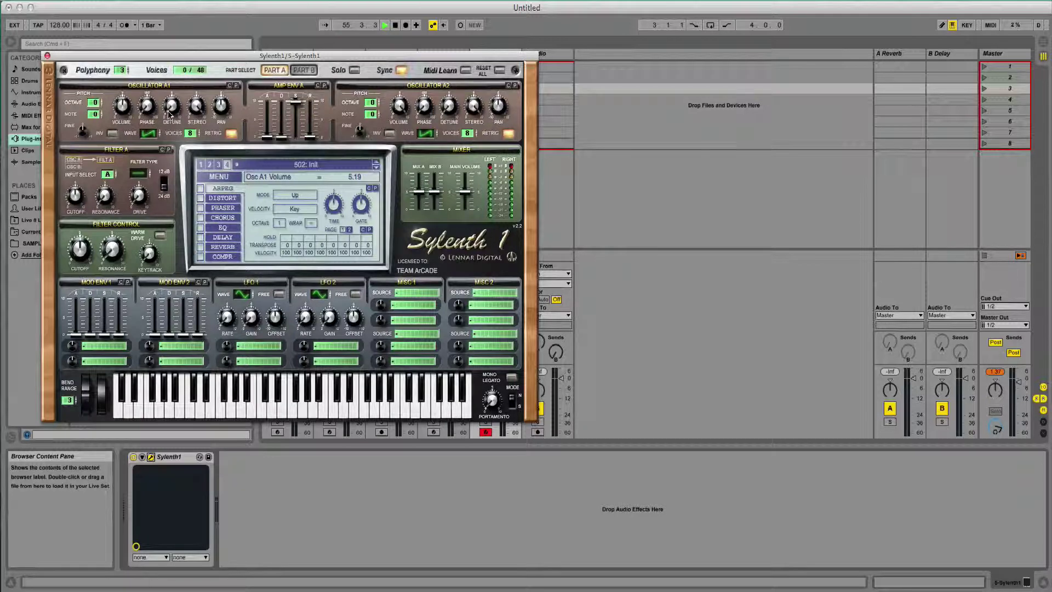
pyautogui.moveTo(169, 113); pyautogui.dragTo(215, 116)
pyautogui.click(194, 109)
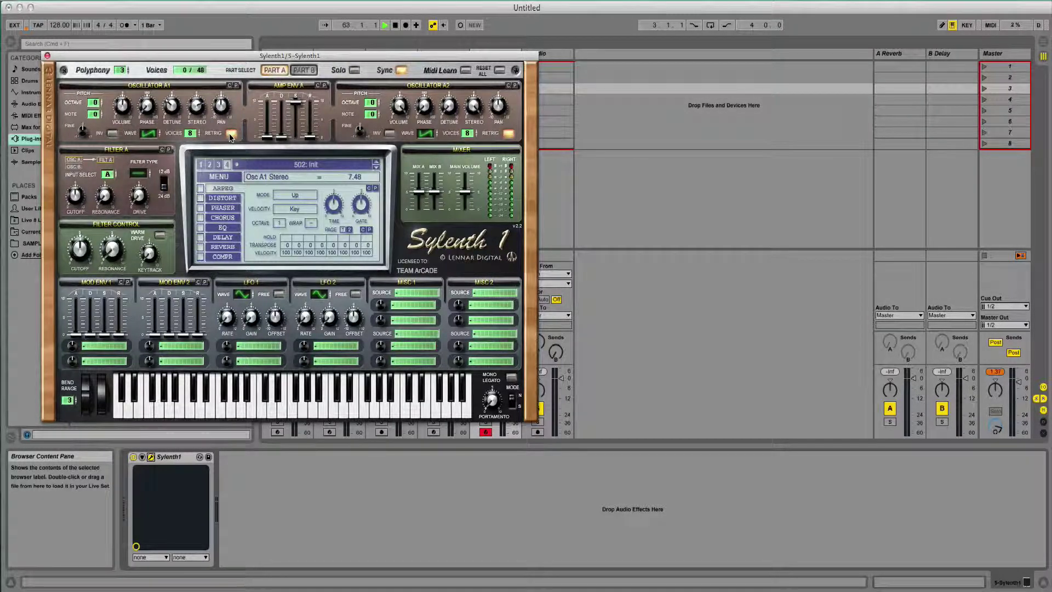
pyautogui.click(230, 133)
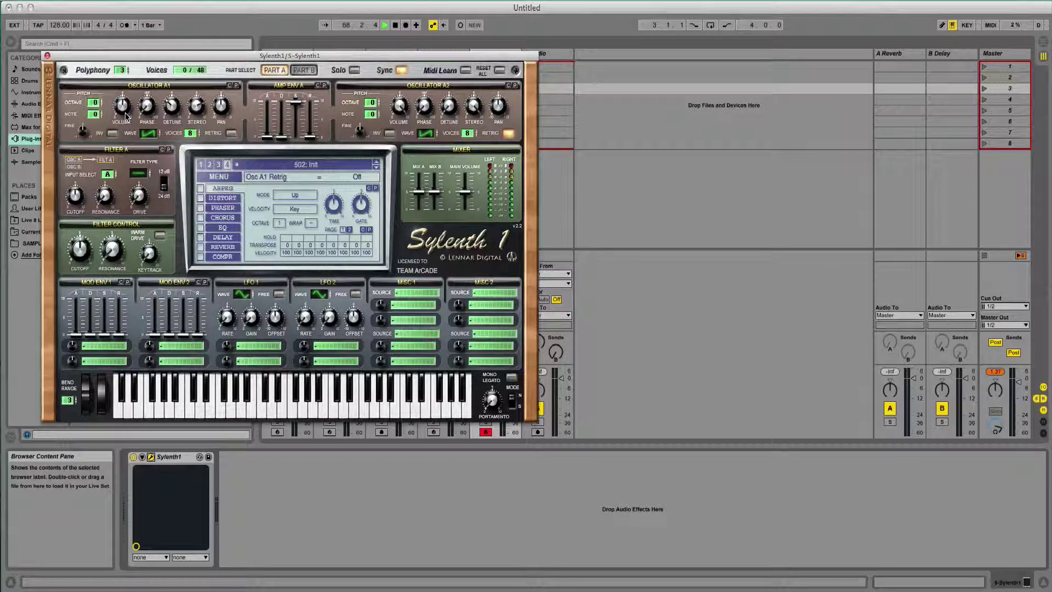
pyautogui.click(123, 109)
# Set Osc A2 to octave +1, shift its phase, and set its stereo spread to 7.57
pyautogui.click(372, 104)
pyautogui.moveTo(372, 104); pyautogui.dragTo(373, 98)
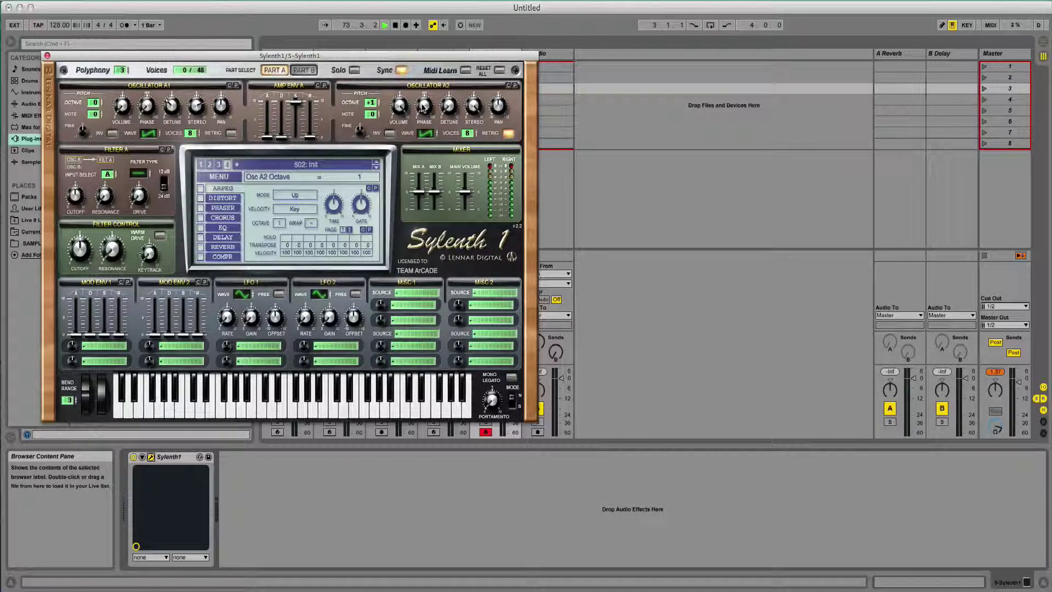
pyautogui.moveTo(424, 109); pyautogui.dragTo(449, 77)
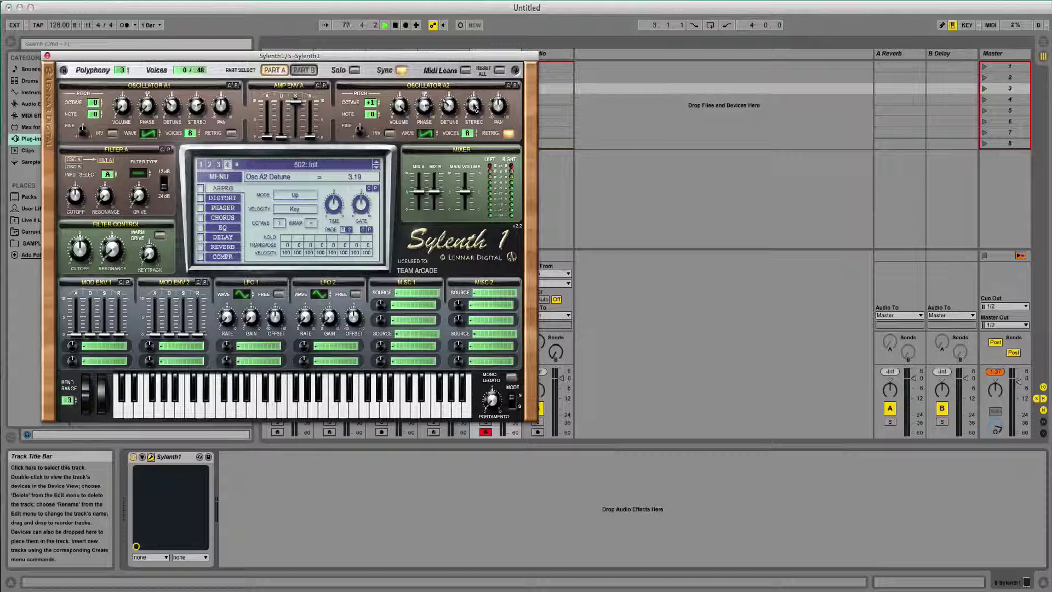
pyautogui.moveTo(474, 107); pyautogui.dragTo(475, 129)
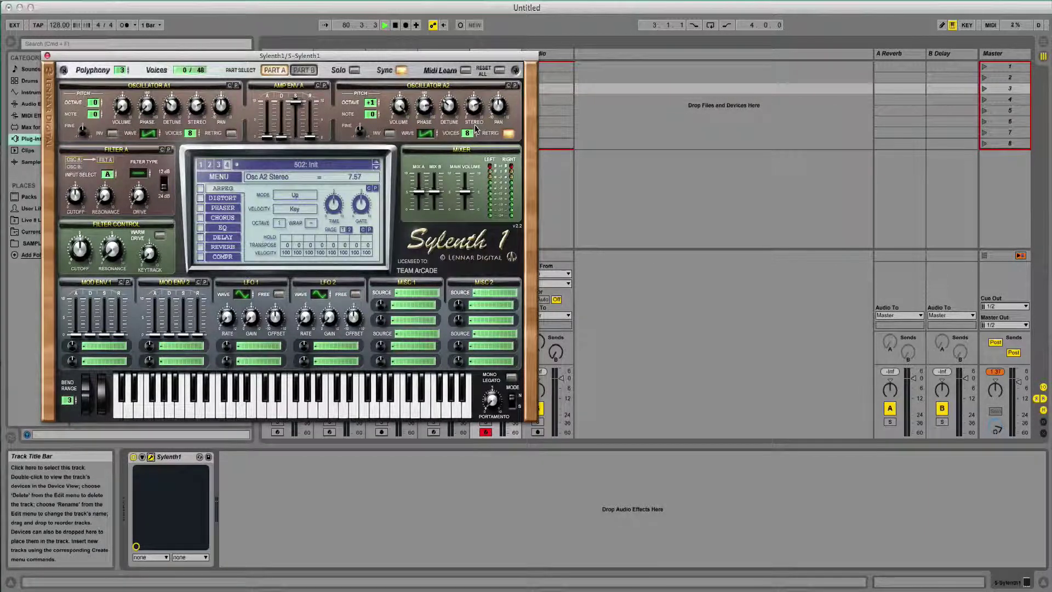
# On Part B, give Osc B1 8 voices, detune 5.05 and retrigger off
pyautogui.click(304, 70)
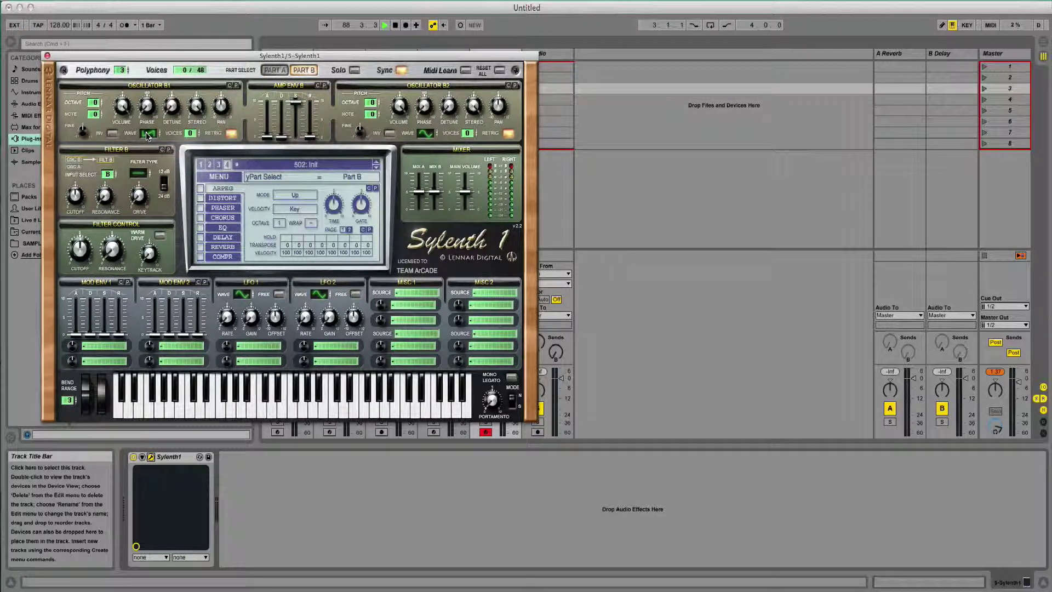
pyautogui.moveTo(192, 136); pyautogui.dragTo(193, 69)
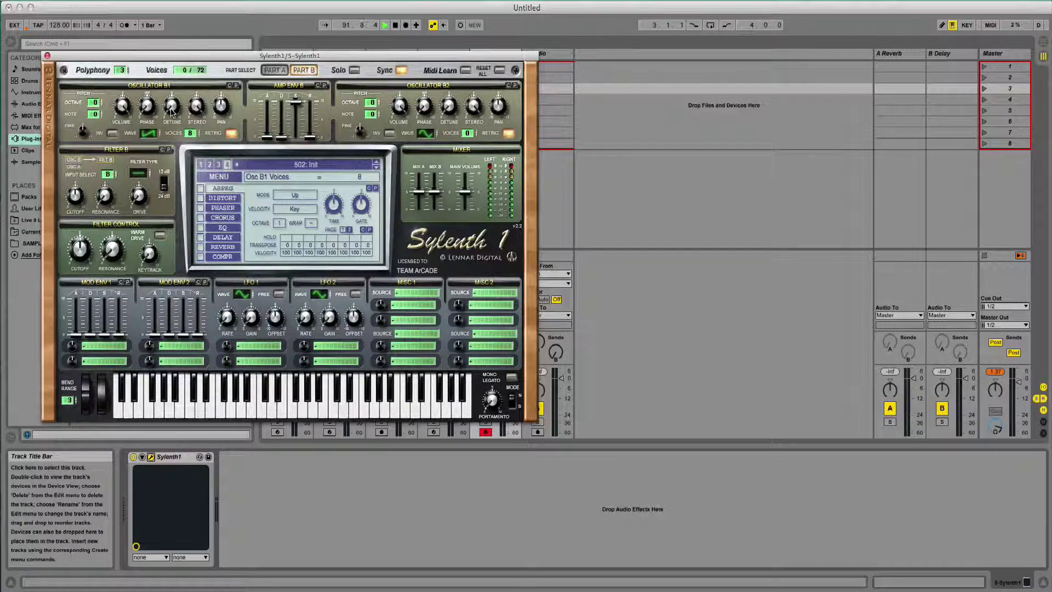
pyautogui.moveTo(172, 112); pyautogui.dragTo(178, 56)
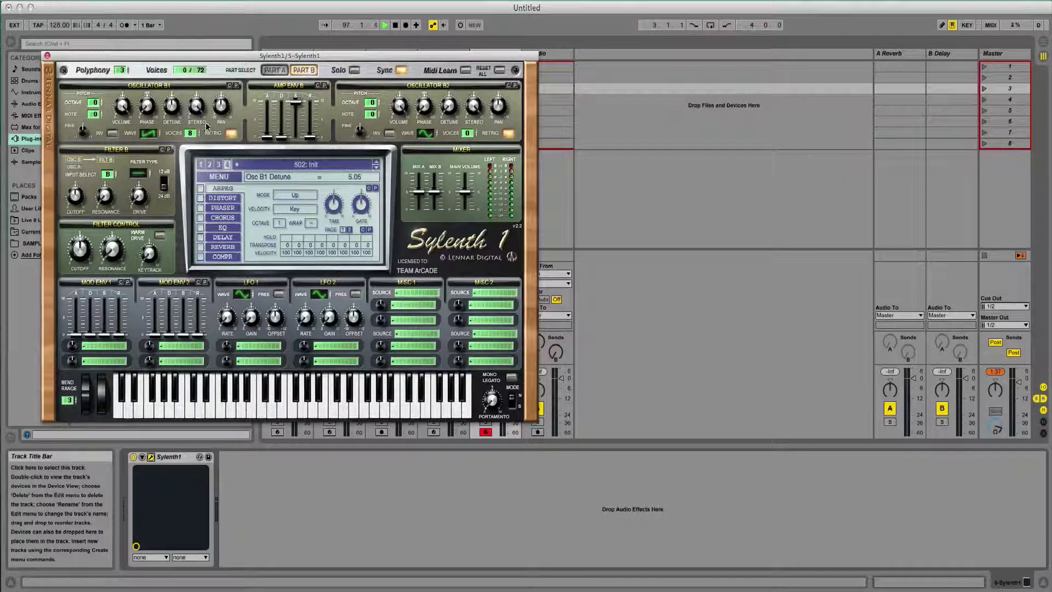
pyautogui.click(231, 134)
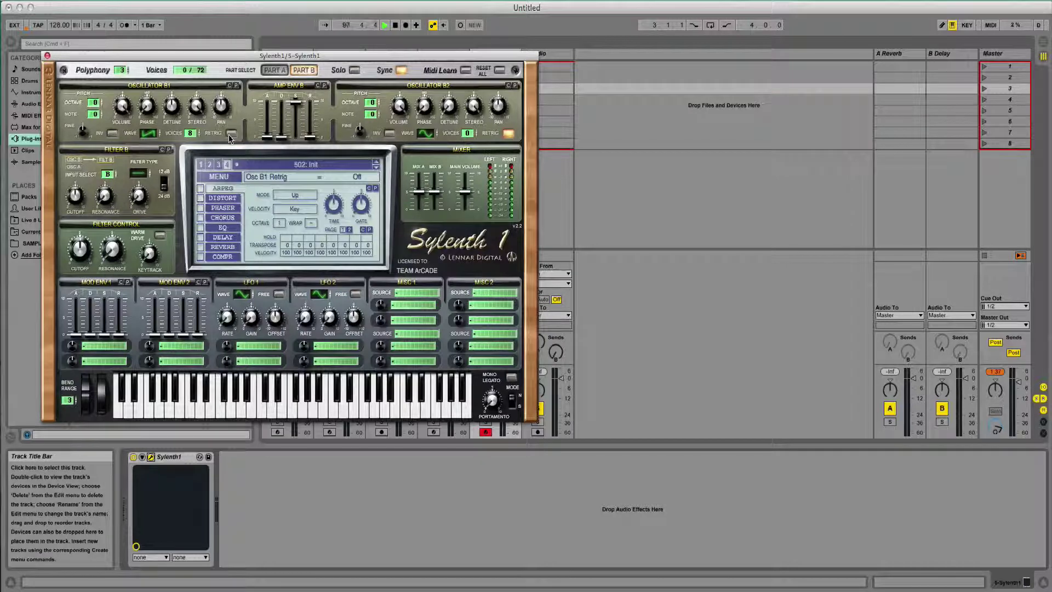
# Switch back to Part A and set Filter A's input source to A+B
pyautogui.click(276, 70)
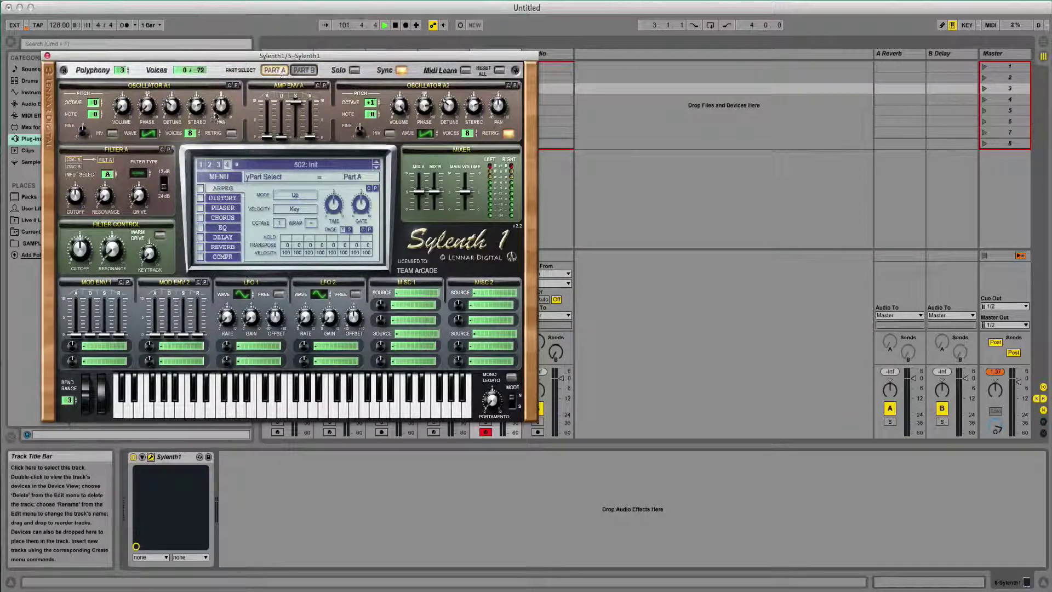
pyautogui.click(107, 175)
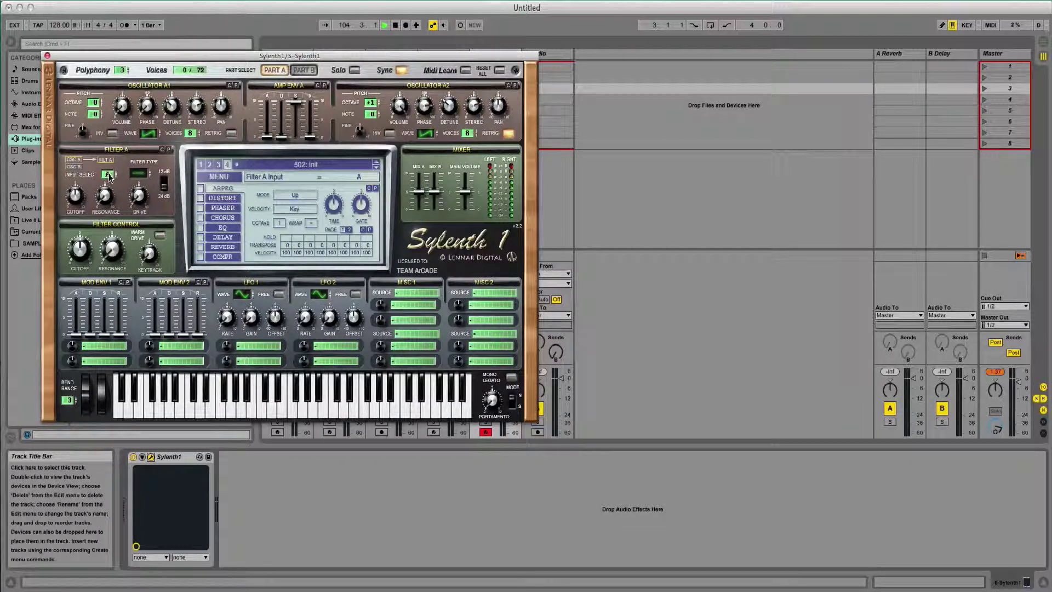
pyautogui.click(108, 173)
# Make Filter A a lowpass, set its cutoff, drive it to 0.76, and switch on Warm Drive
pyautogui.click(140, 174)
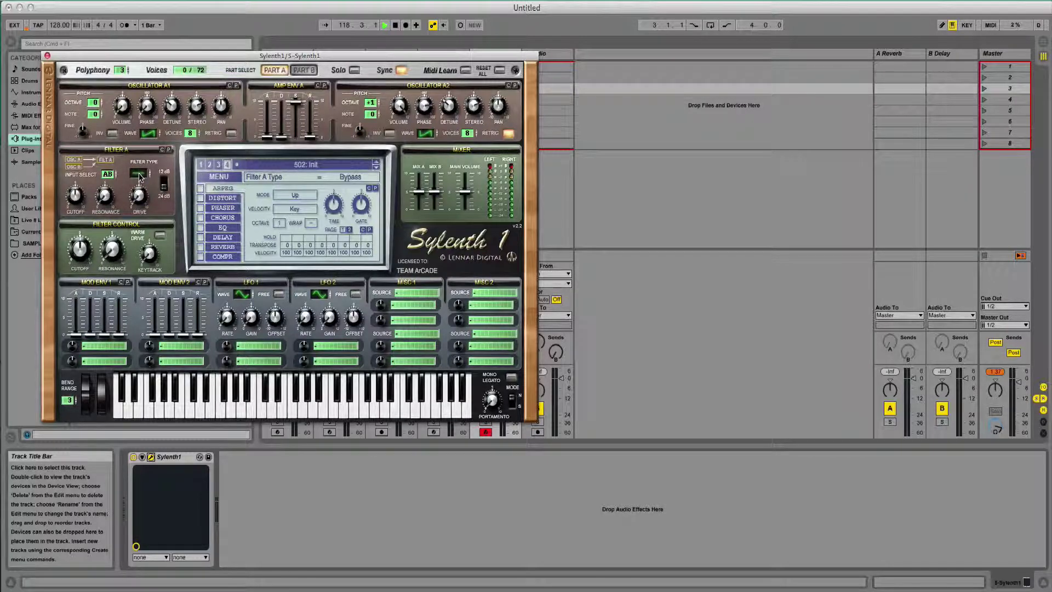
pyautogui.moveTo(140, 177); pyautogui.dragTo(140, 160)
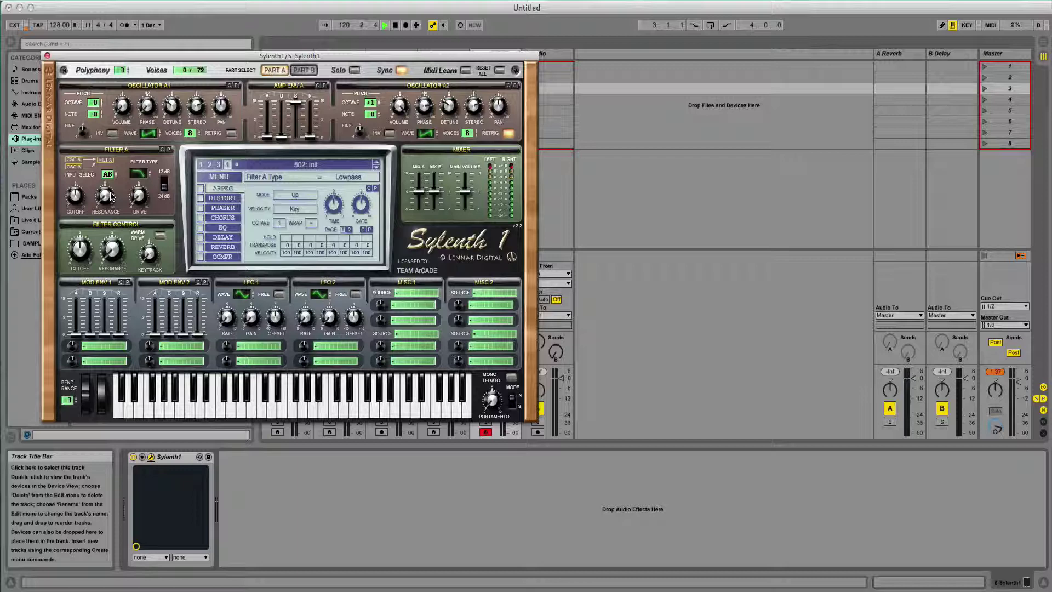
pyautogui.moveTo(78, 197); pyautogui.dragTo(92, 118)
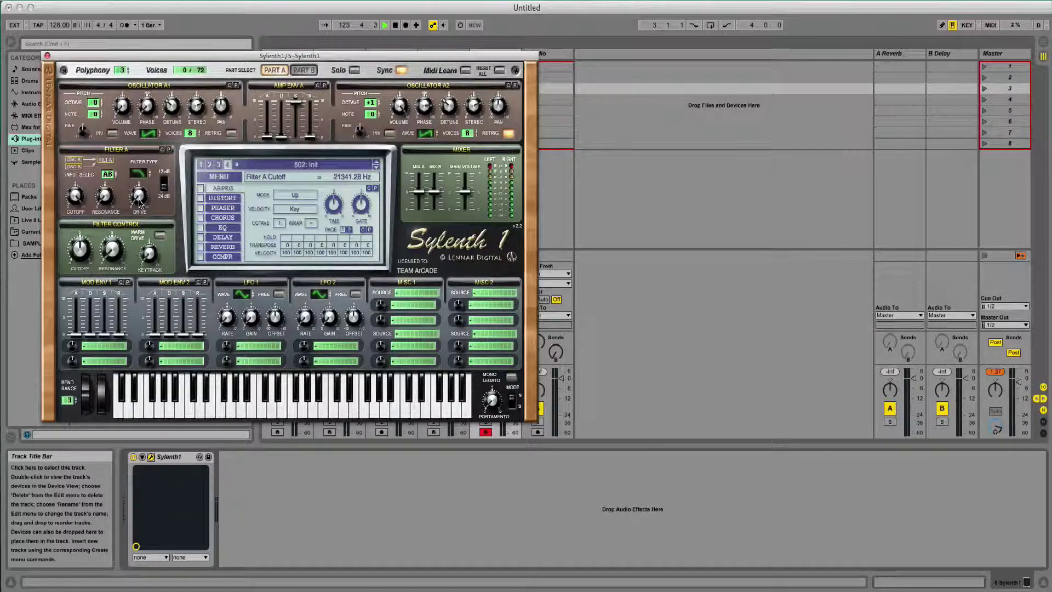
pyautogui.moveTo(141, 203); pyautogui.dragTo(141, 194)
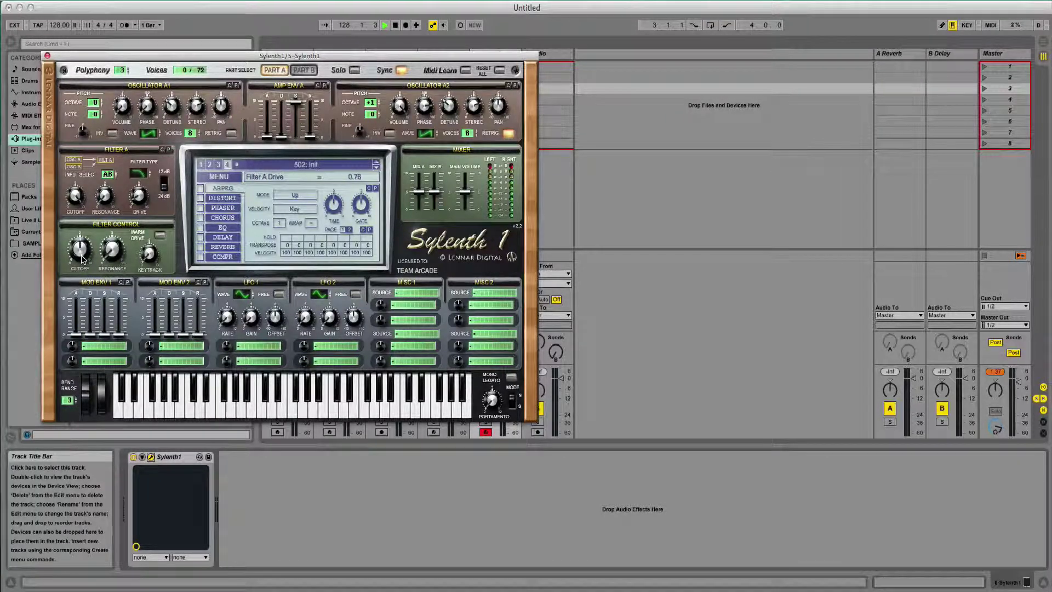
pyautogui.click(160, 237)
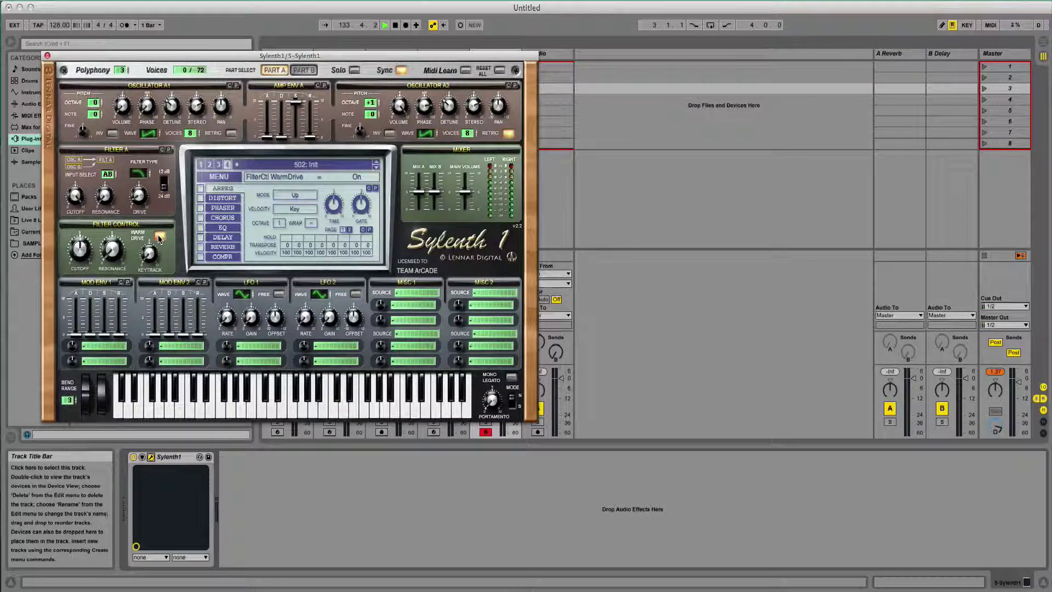
# Switch on the chorus, set its delay, rate and feedback, and mix it at 35.71% wet
pyautogui.click(218, 218)
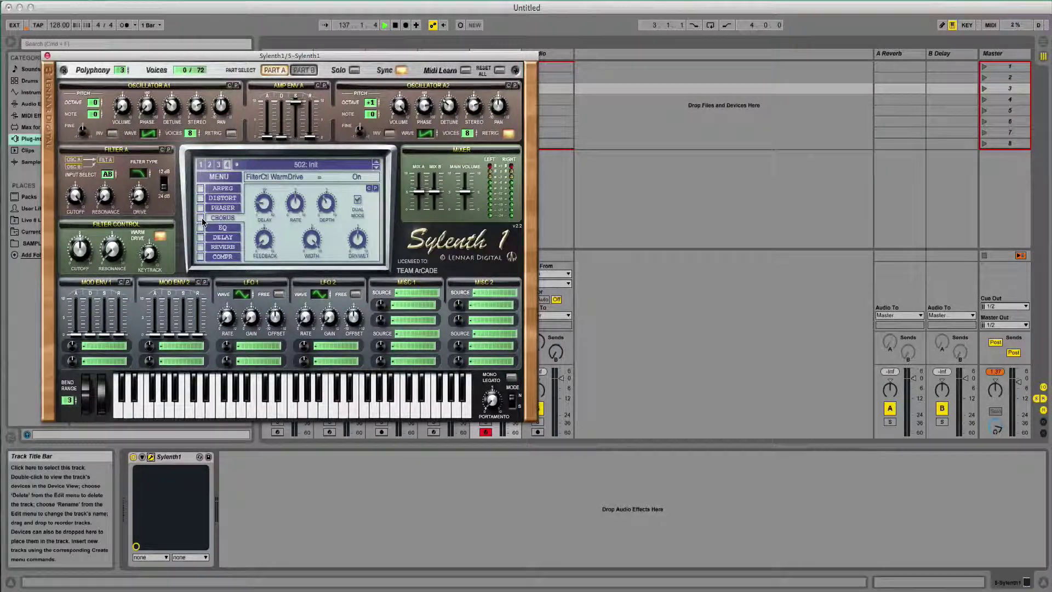
pyautogui.click(200, 218)
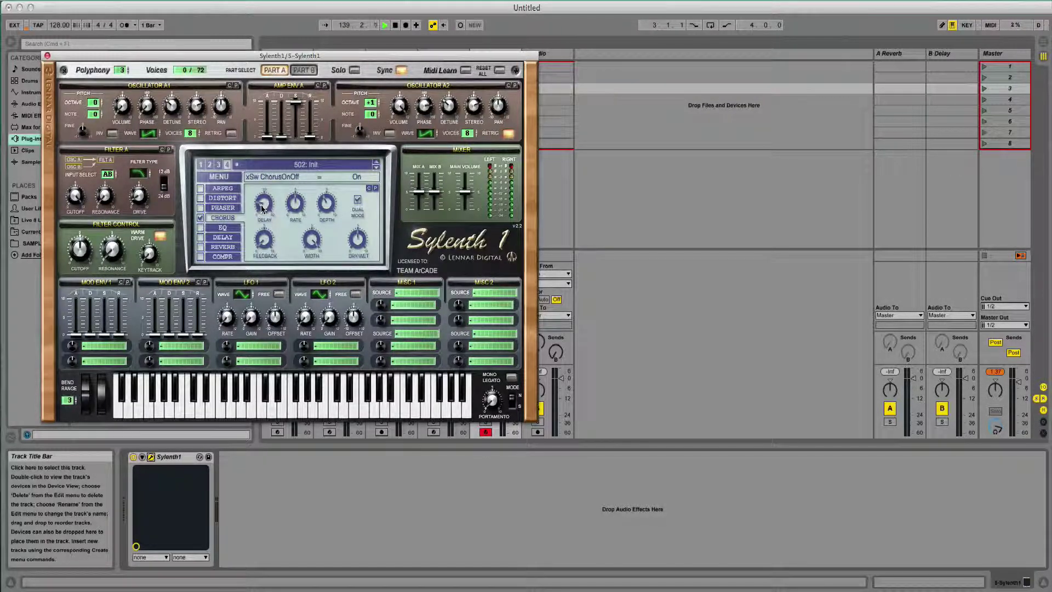
pyautogui.moveTo(263, 207); pyautogui.dragTo(267, 172)
pyautogui.moveTo(300, 212)
pyautogui.mouseDown()
pyautogui.moveTo(302, 166)
pyautogui.moveTo(296, 202)
pyautogui.mouseUp()
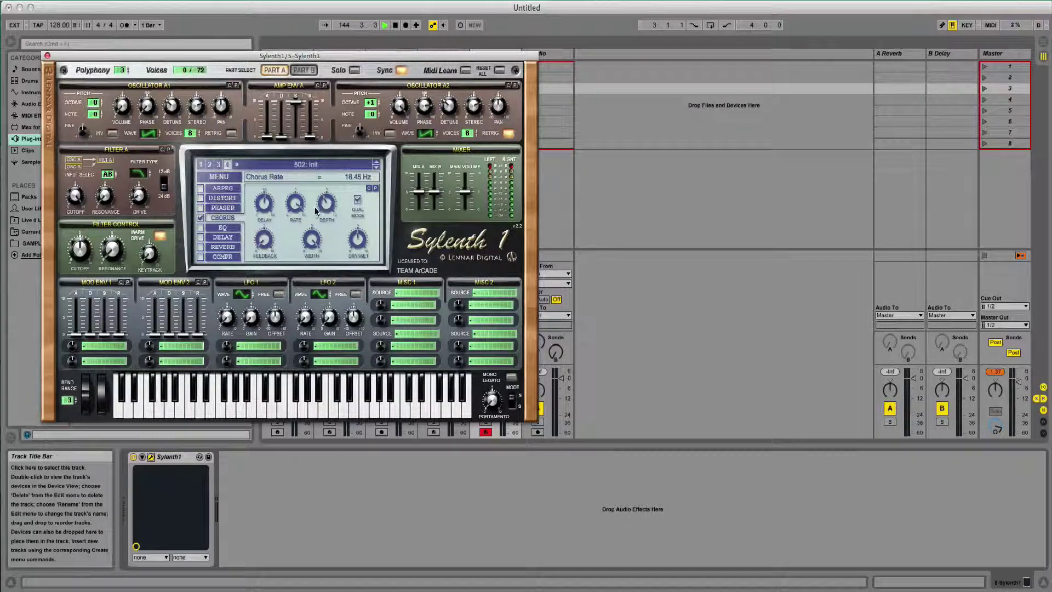
pyautogui.moveTo(268, 237); pyautogui.dragTo(309, 282)
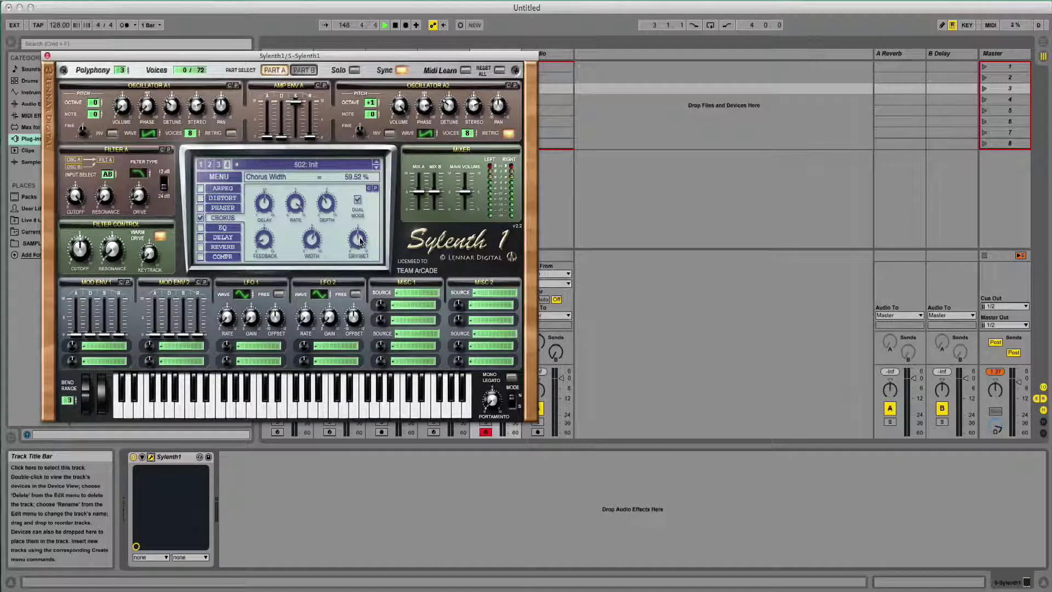
pyautogui.moveTo(361, 242); pyautogui.dragTo(354, 251)
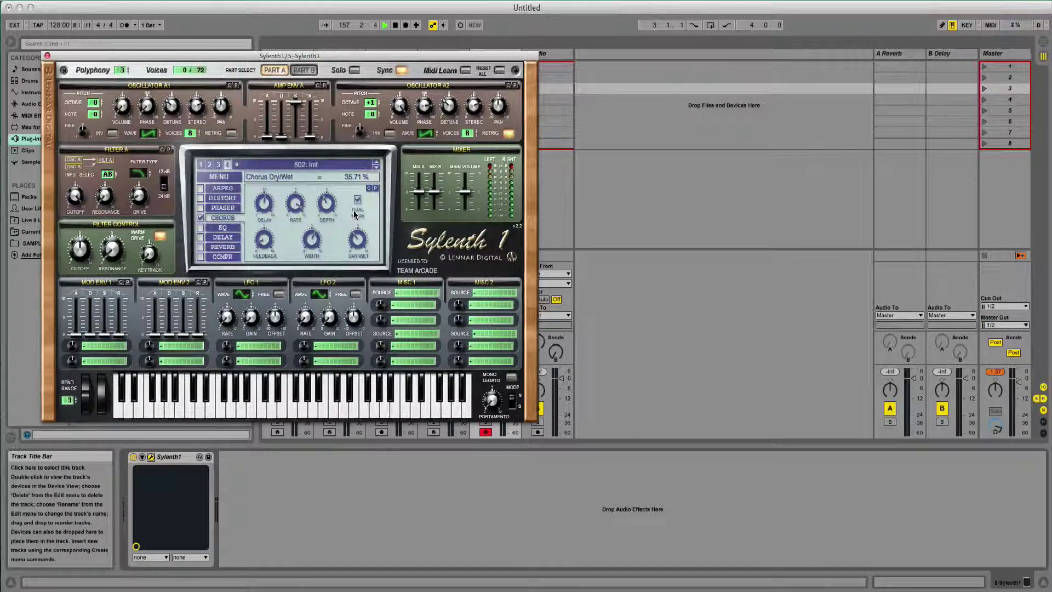
# Switch on the EQ, raise the bass frequency, reduce the bass boost, and boost treble to 9.43 dB
pyautogui.click(223, 227)
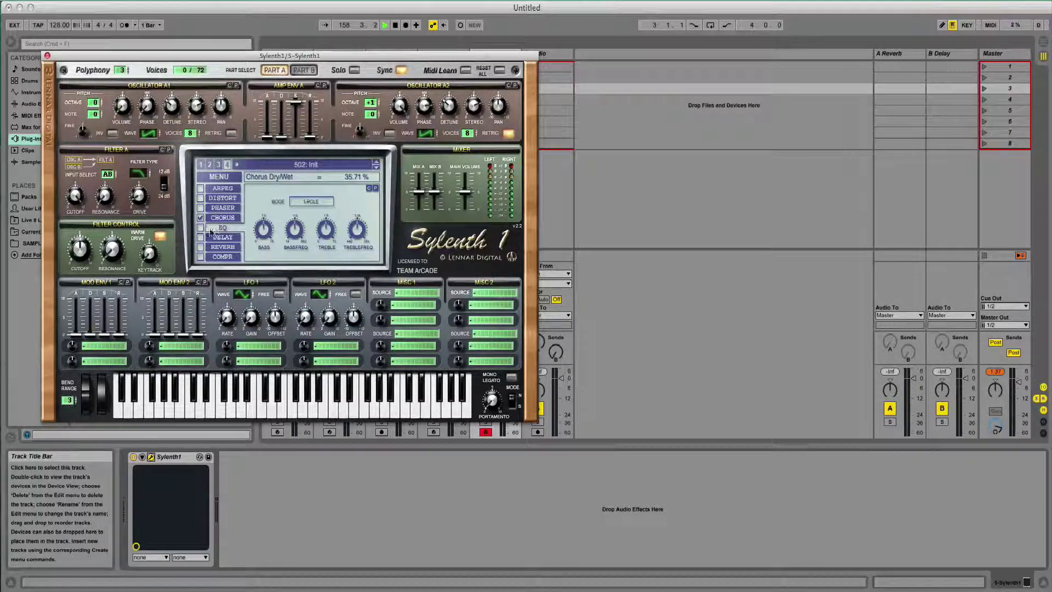
pyautogui.click(201, 228)
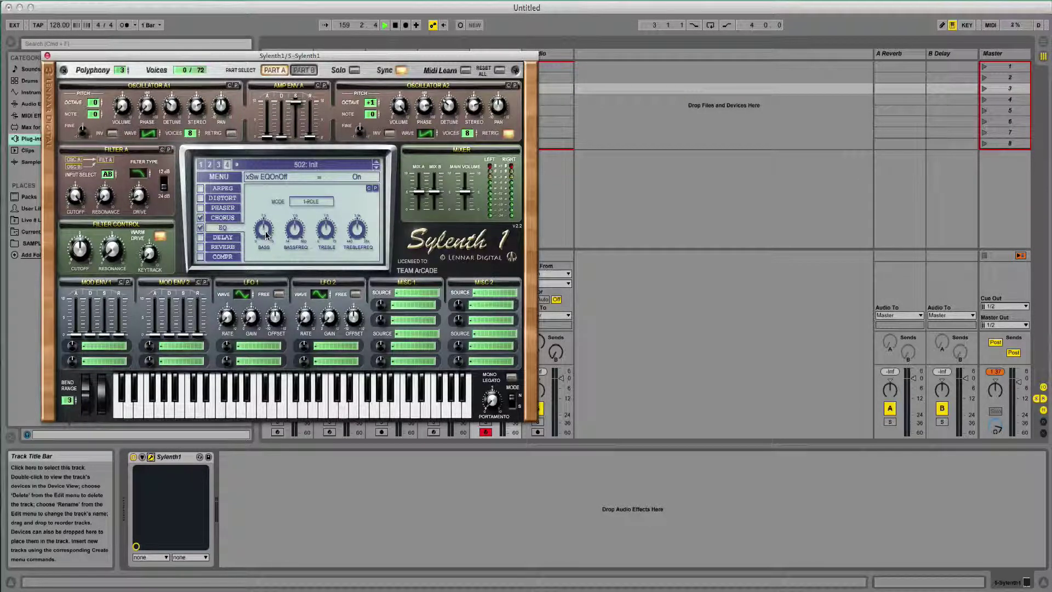
pyautogui.moveTo(296, 235)
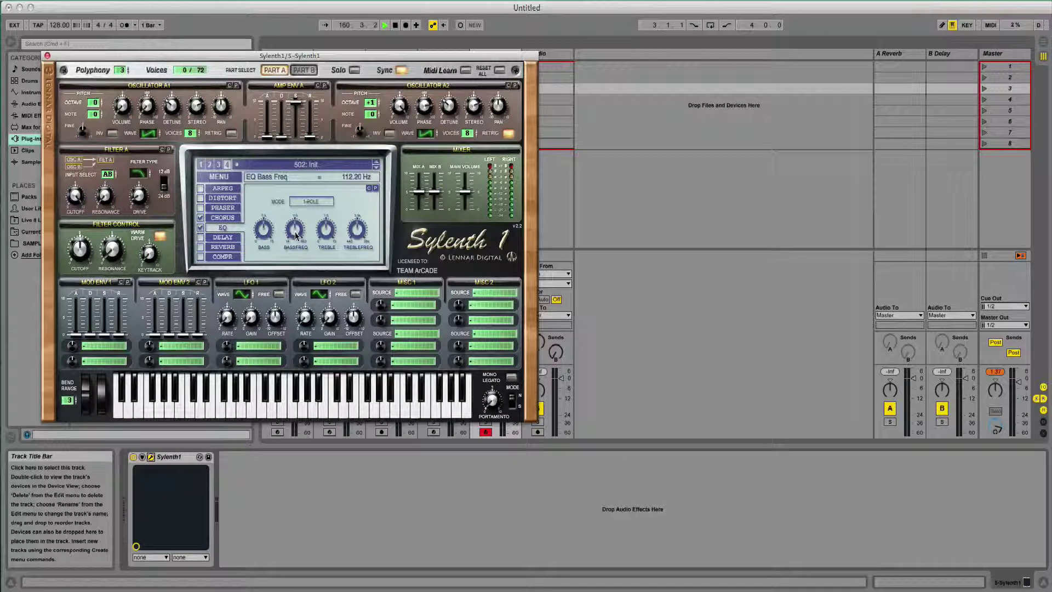
pyautogui.moveTo(296, 235); pyautogui.dragTo(287, 228)
pyautogui.moveTo(267, 230)
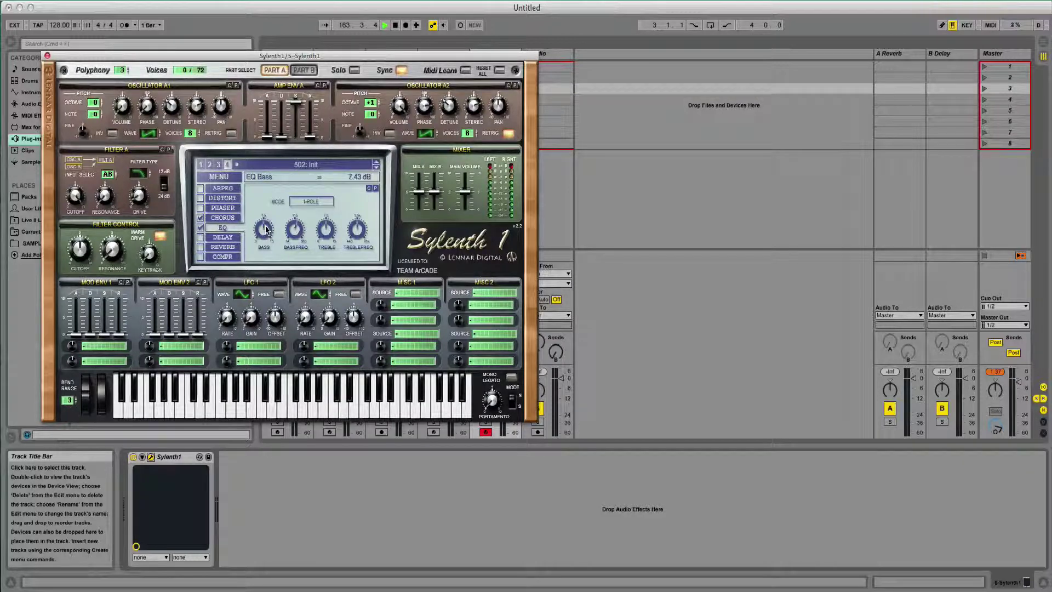
pyautogui.moveTo(266, 229); pyautogui.dragTo(265, 236)
pyautogui.moveTo(358, 234); pyautogui.dragTo(328, 224)
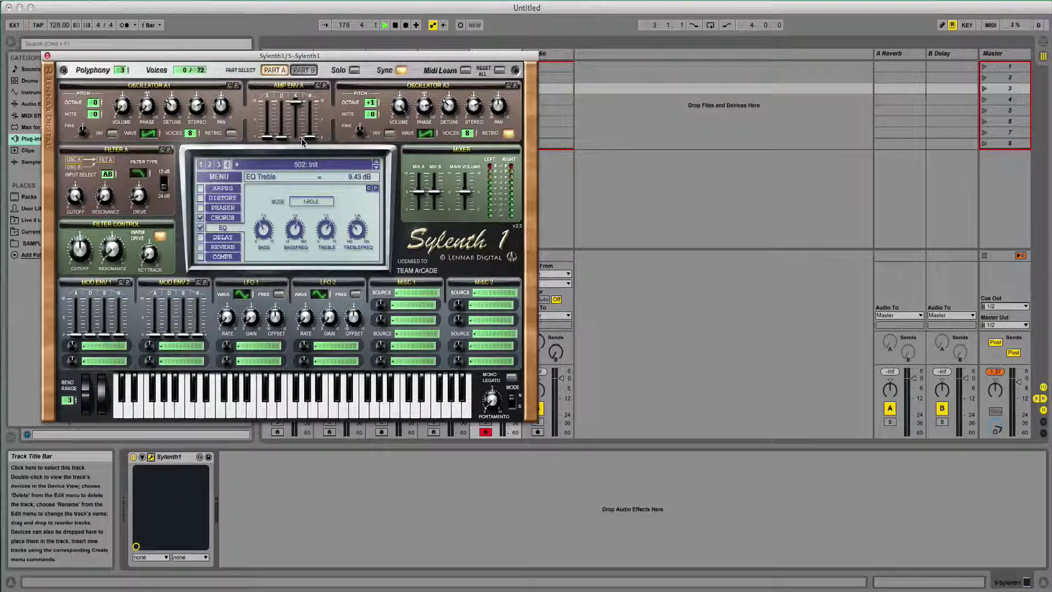
# Raise decay and release on both the Part A and Part B amp envelopes, with Part B at decay 8.60 and release 5.33
pyautogui.moveTo(284, 132); pyautogui.dragTo(282, 100)
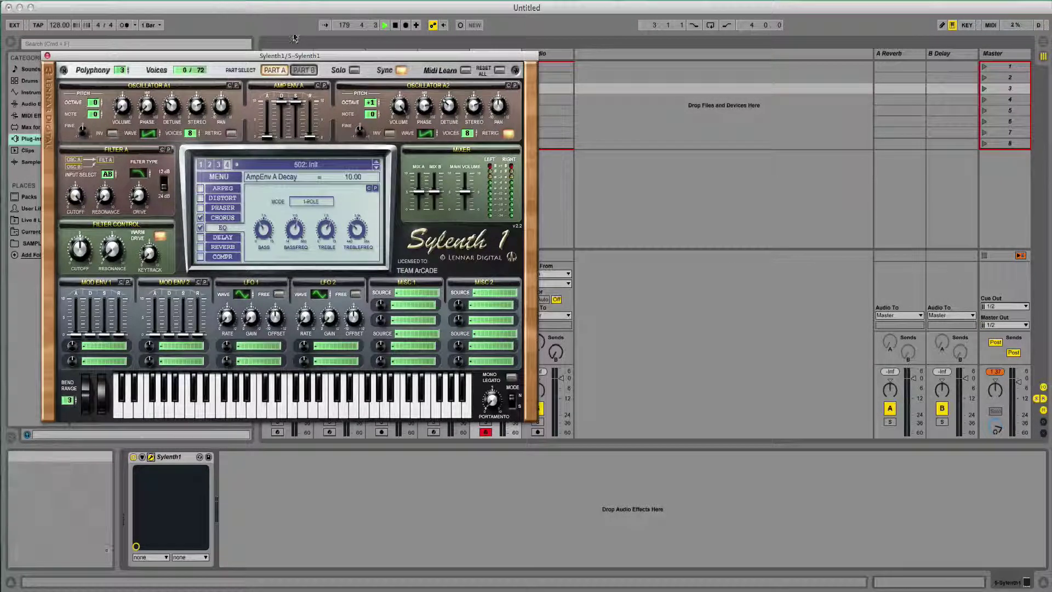
pyautogui.moveTo(310, 133); pyautogui.dragTo(312, 92)
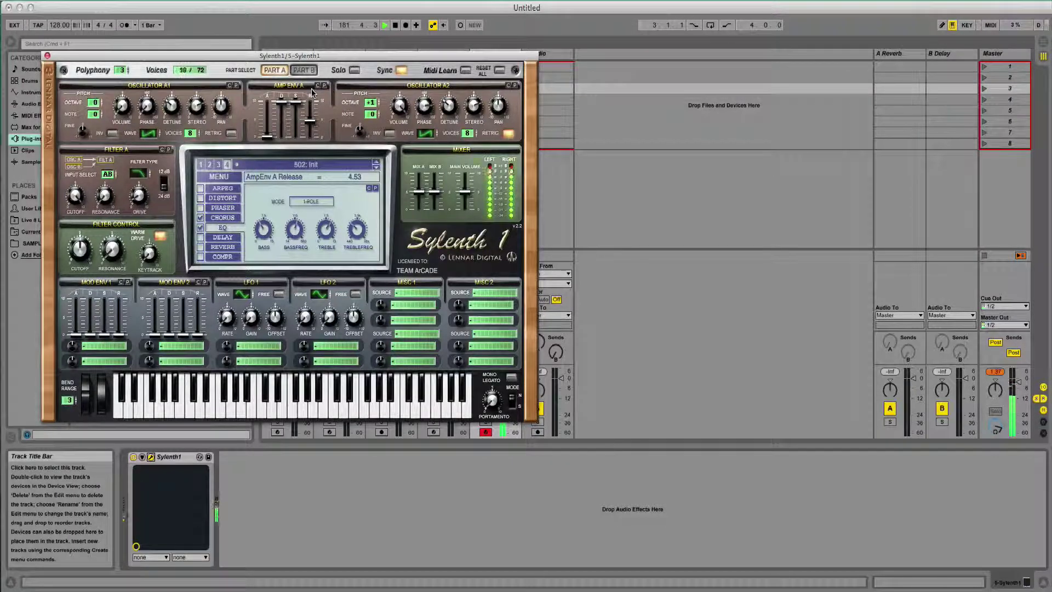
pyautogui.click(305, 72)
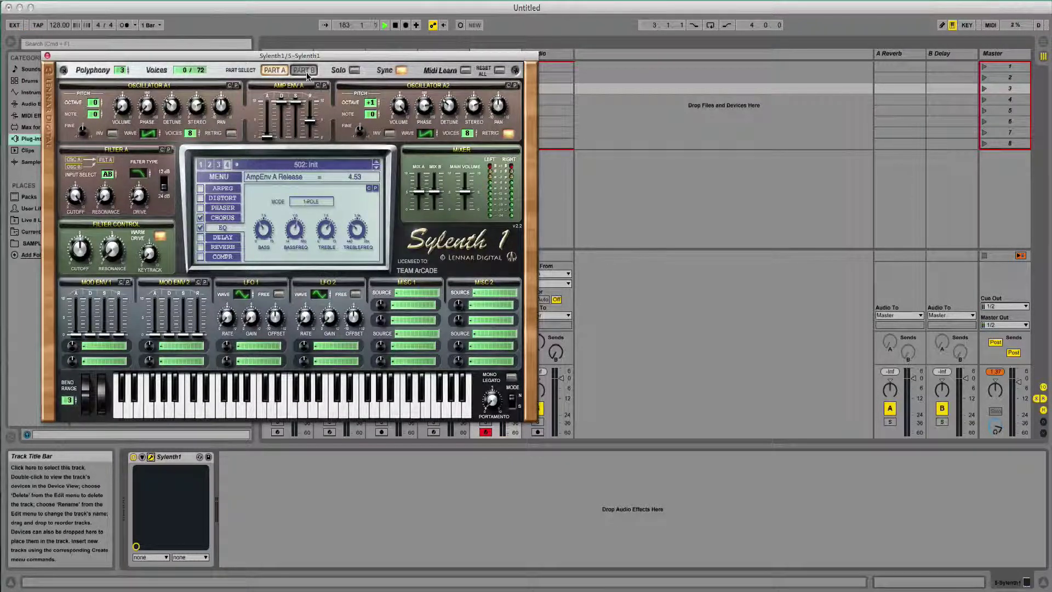
pyautogui.moveTo(282, 141); pyautogui.dragTo(283, 98)
pyautogui.moveTo(310, 138); pyautogui.dragTo(314, 99)
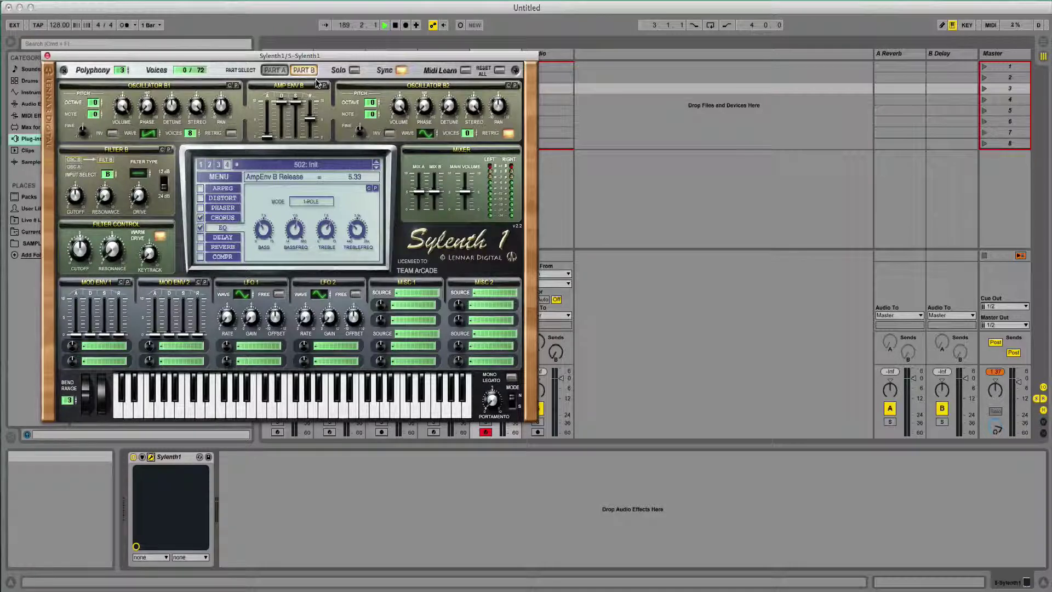
# Switch on the reverb with size 4.98, width 52.86% and a 32.71% dry/wet mix
pyautogui.click(222, 247)
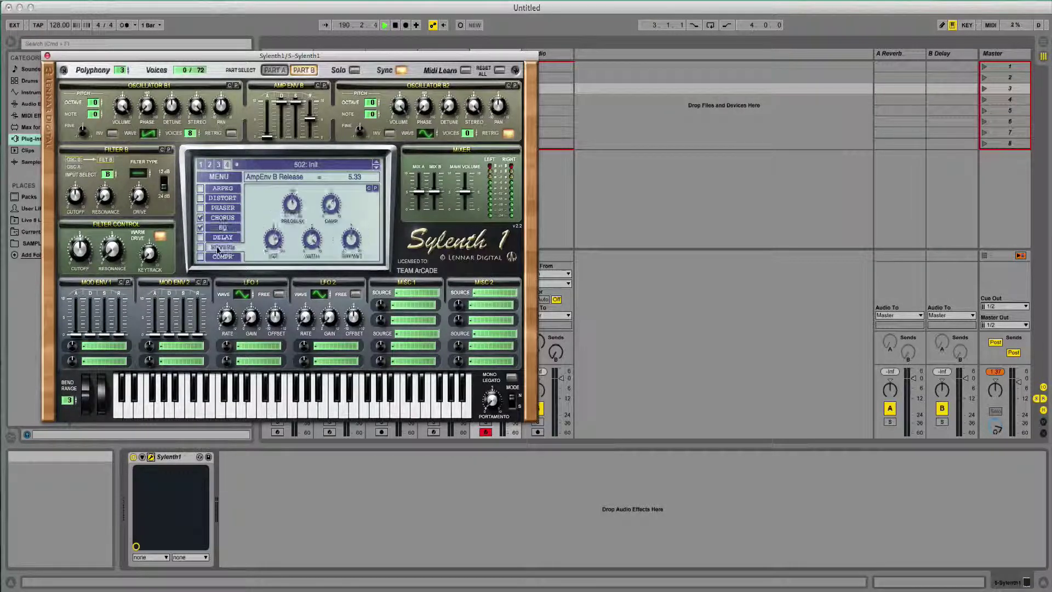
pyautogui.click(201, 247)
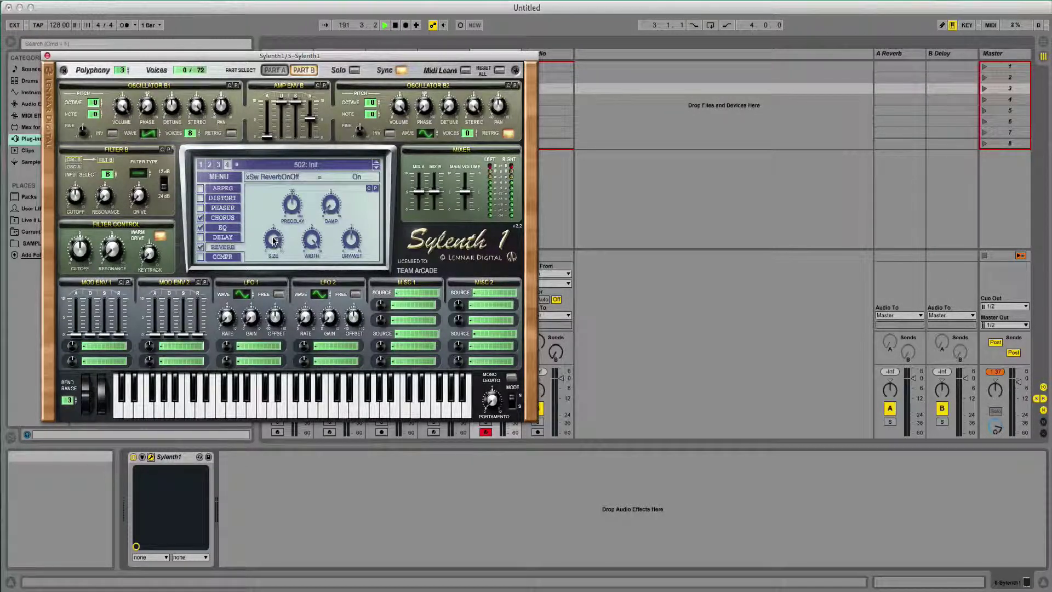
pyautogui.moveTo(273, 241); pyautogui.dragTo(268, 269)
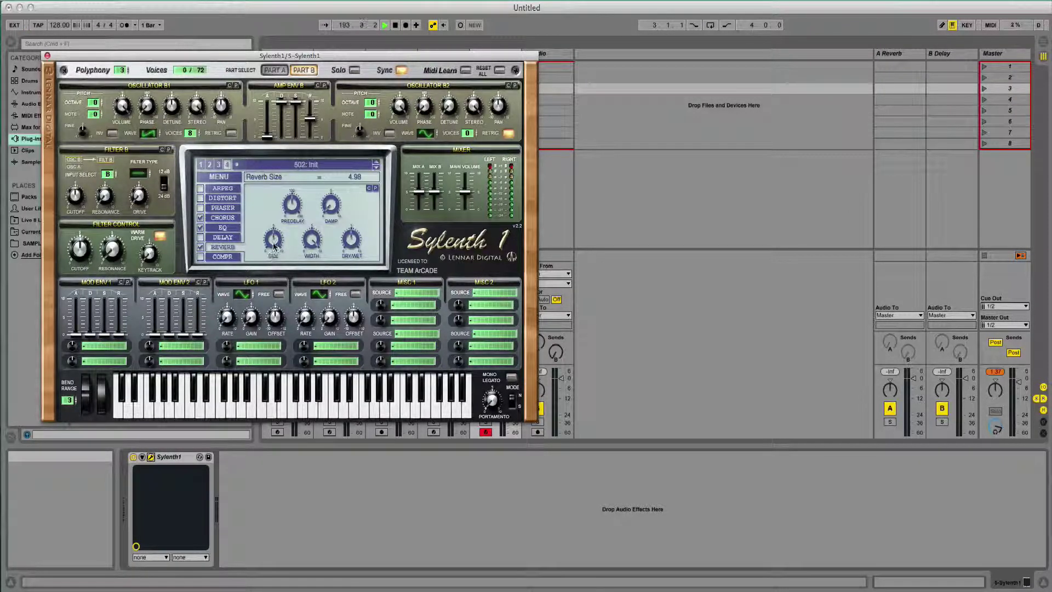
pyautogui.moveTo(352, 243); pyautogui.dragTo(311, 245)
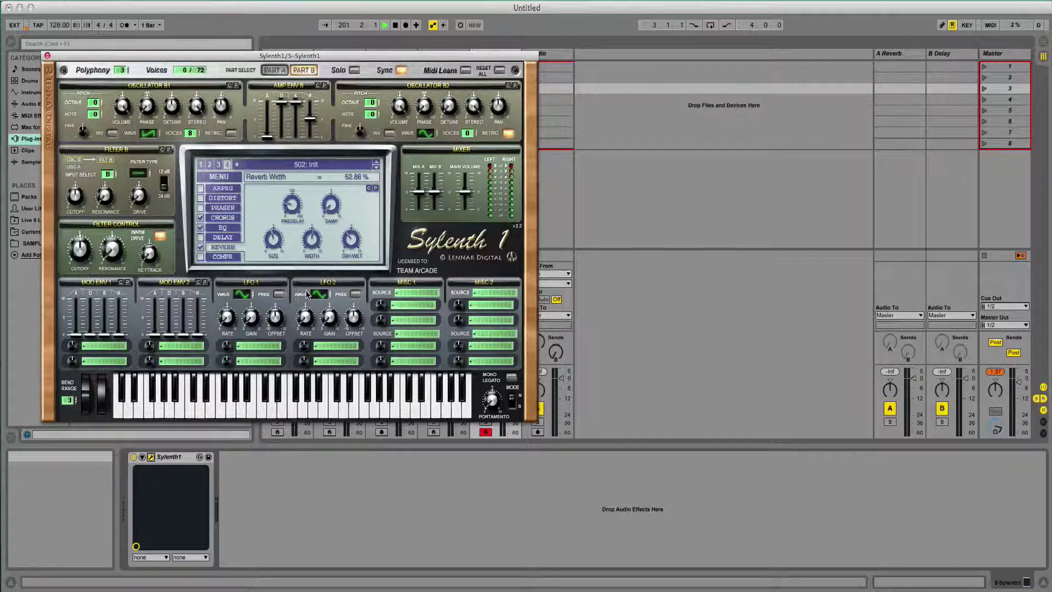
# In Part A, raise Osc A1 detune to 5.71 and Osc A2 detune to 5.14
pyautogui.click(275, 70)
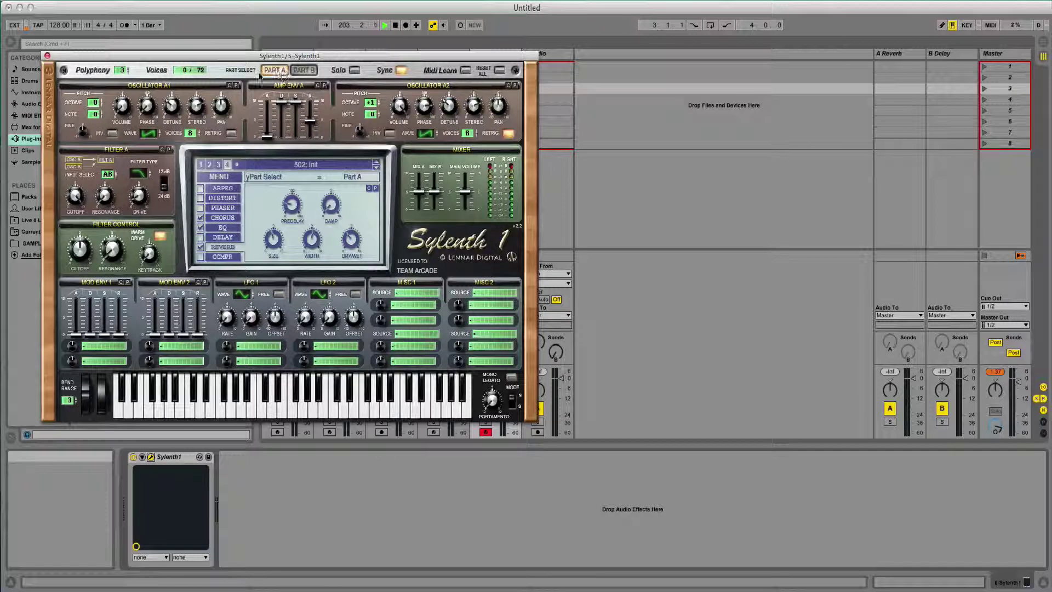
pyautogui.moveTo(172, 108); pyautogui.dragTo(175, 82)
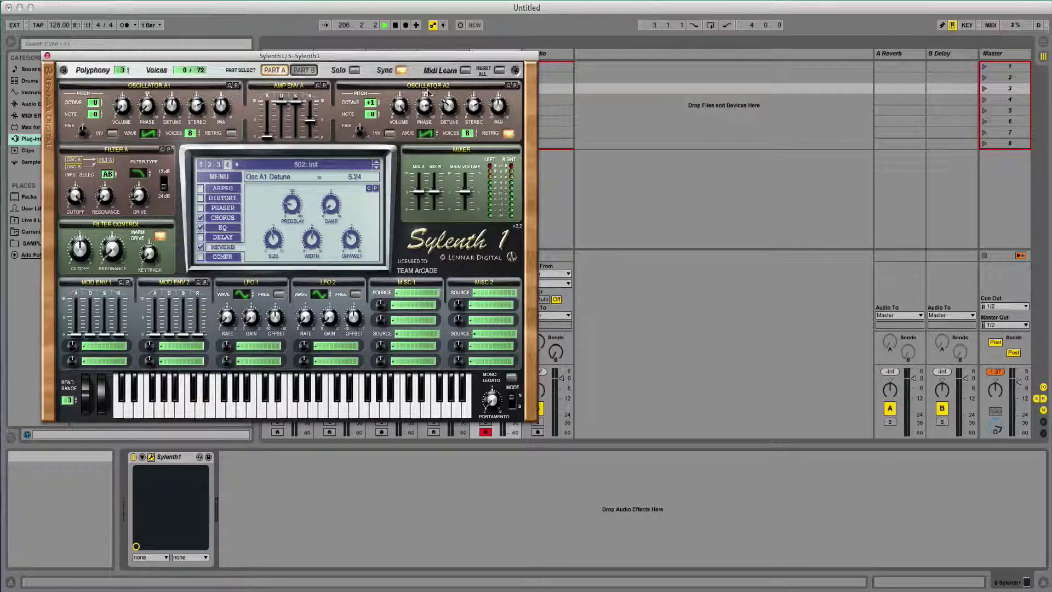
pyautogui.moveTo(452, 109); pyautogui.dragTo(454, 81)
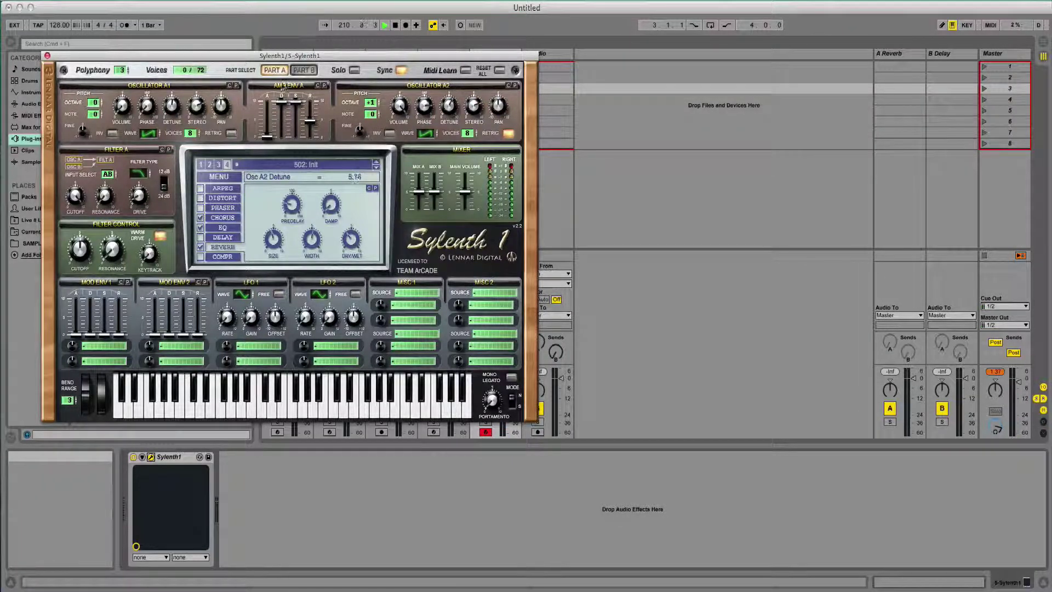
pyautogui.moveTo(173, 104); pyautogui.dragTo(174, 102)
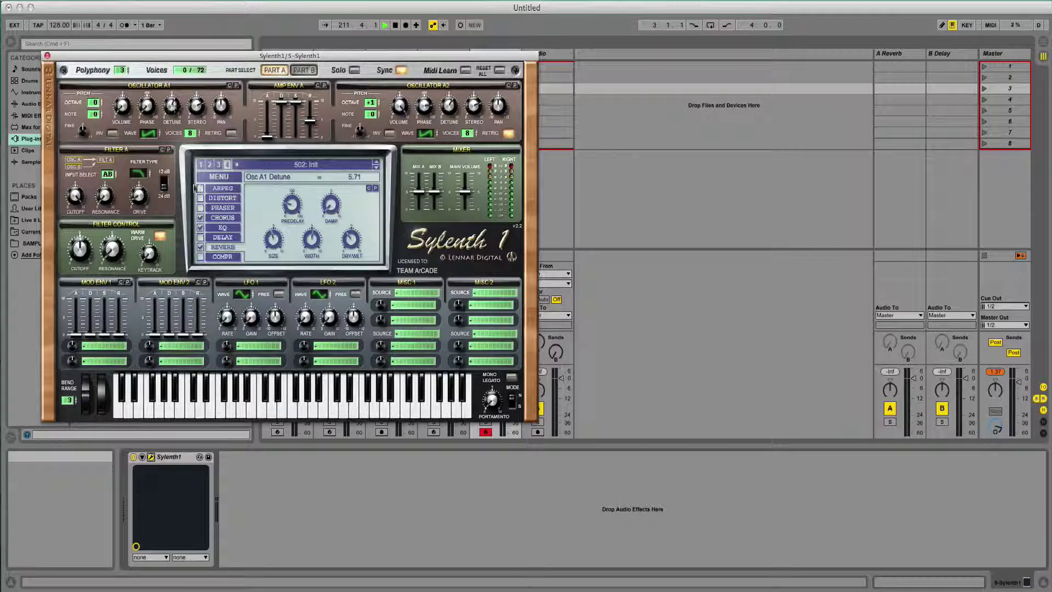
# Enable the OverDrive distortion with its dry/wet mix at 50.95%
pyautogui.click(215, 201)
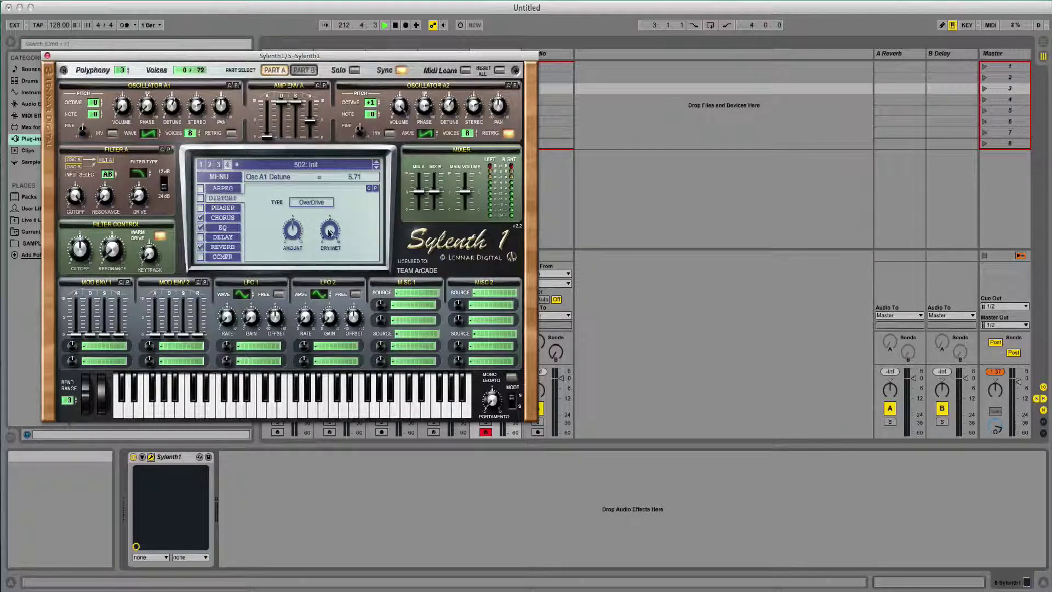
pyautogui.moveTo(329, 233); pyautogui.dragTo(327, 284)
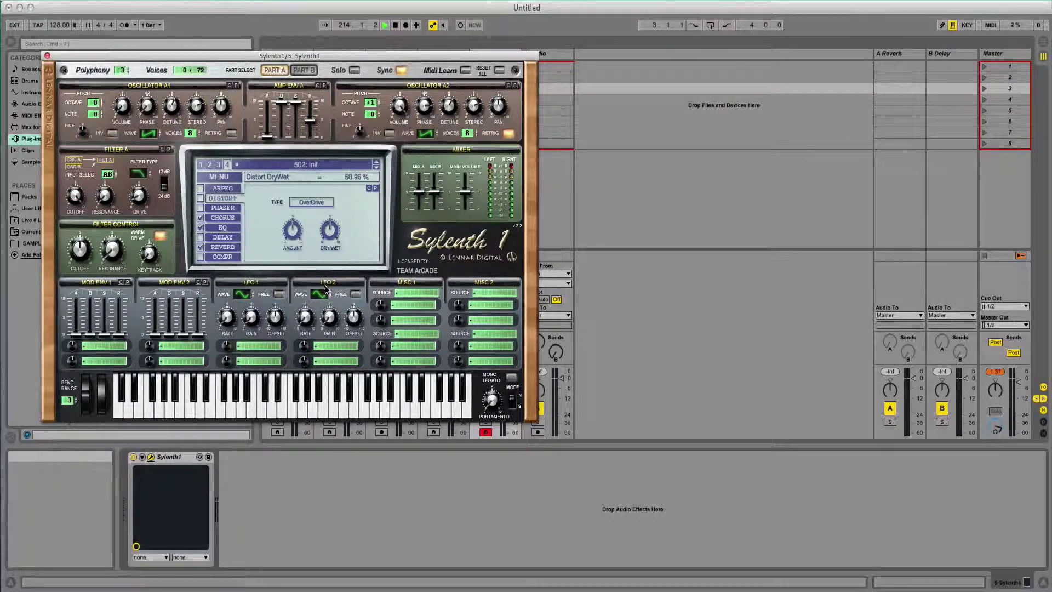
pyautogui.click(200, 198)
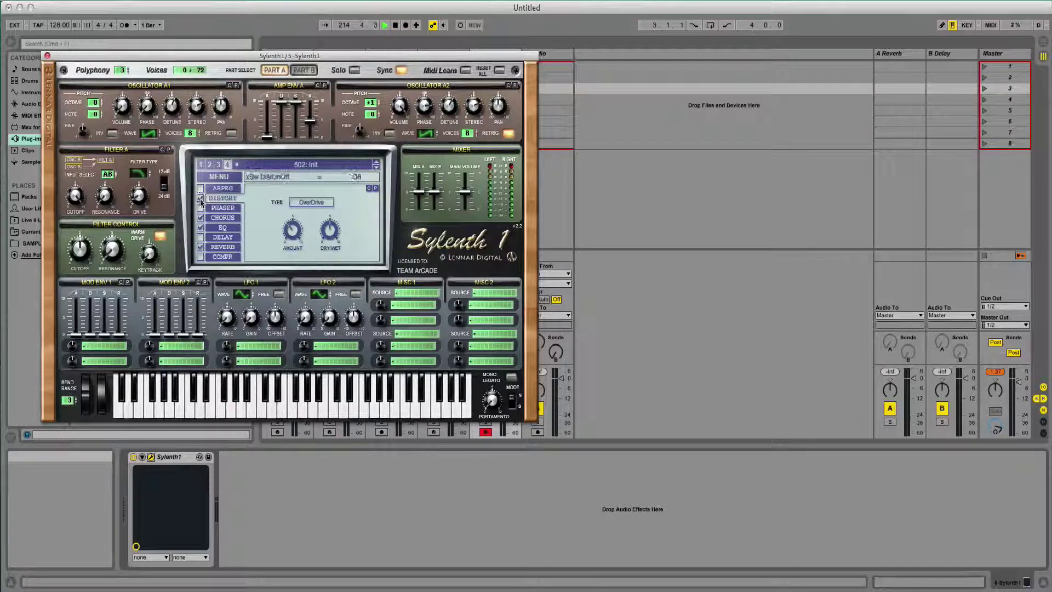